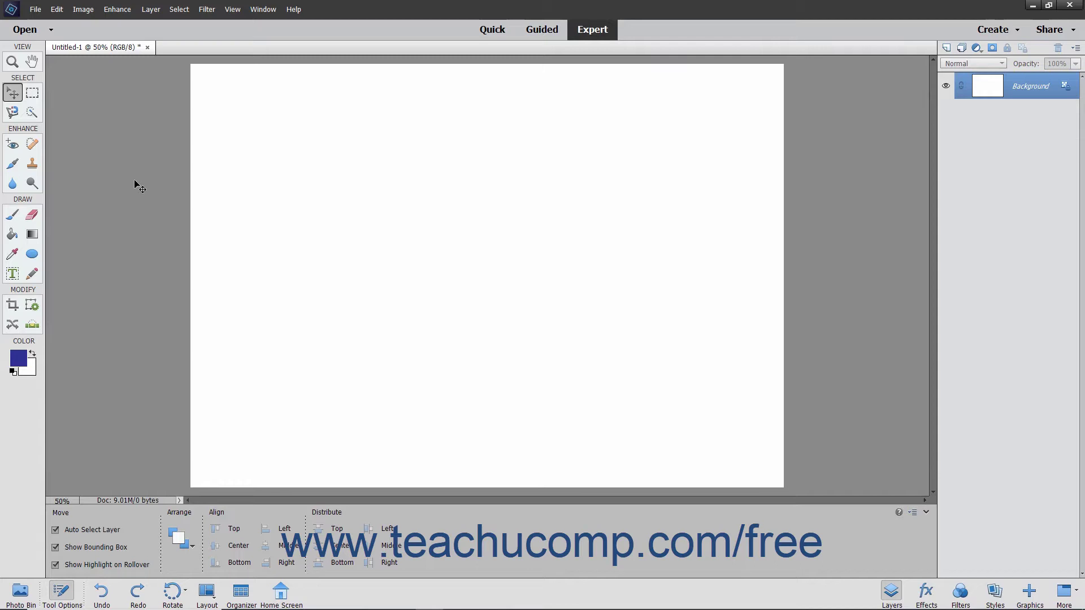
# Activate the Rectangular Marquee tool for the blank white canvas.
pyautogui.click(34, 92)
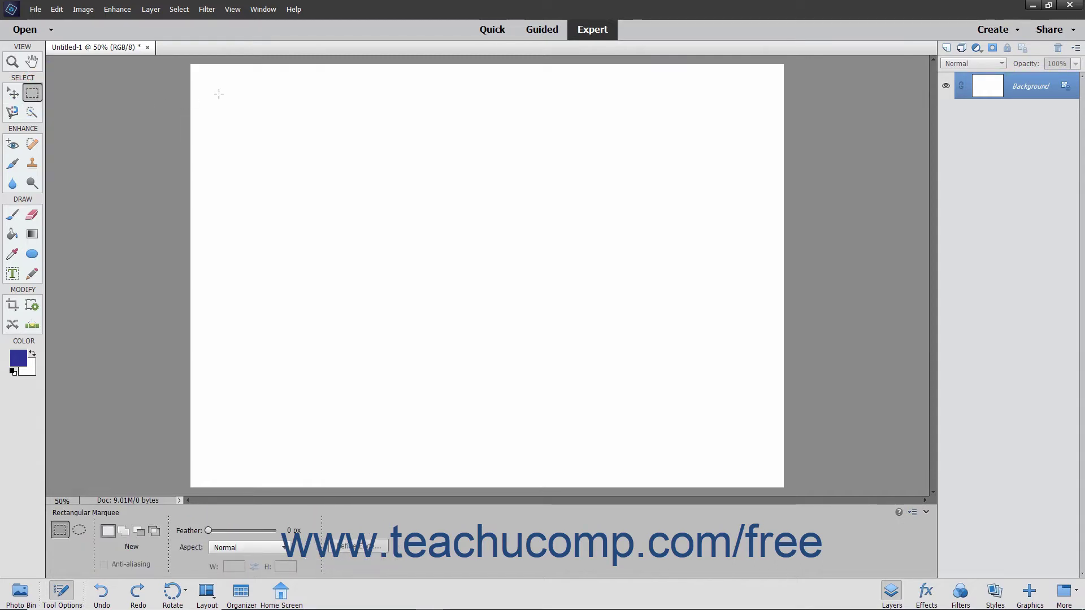
# Marquee a small square near the top-left and convert it into a text path with Text on Selection.
pyautogui.moveTo(223, 101); pyautogui.dragTo(321, 187)
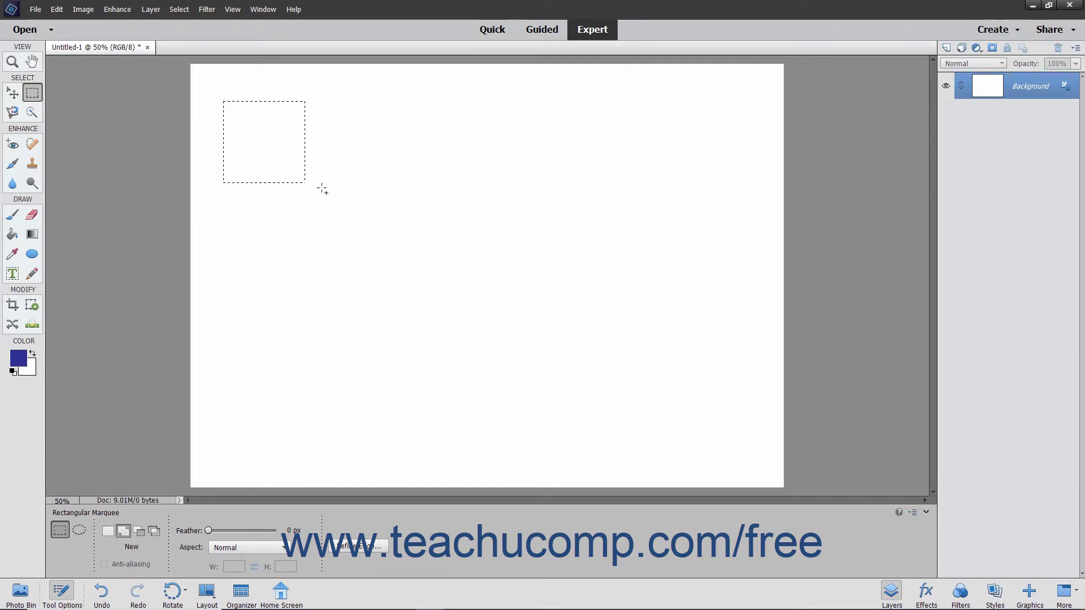
pyautogui.click(12, 274)
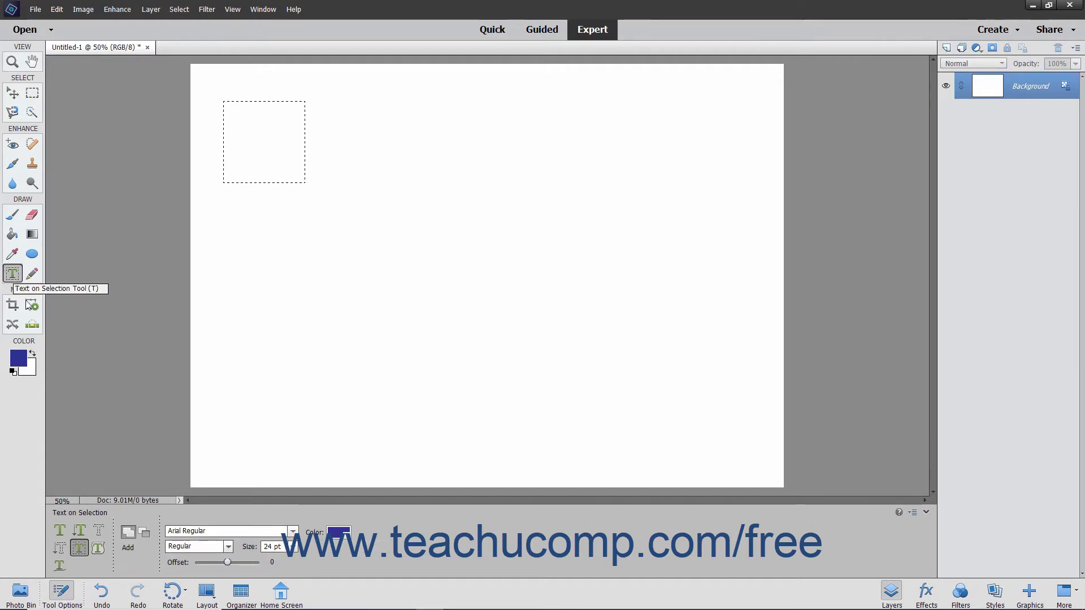
pyautogui.click(80, 548)
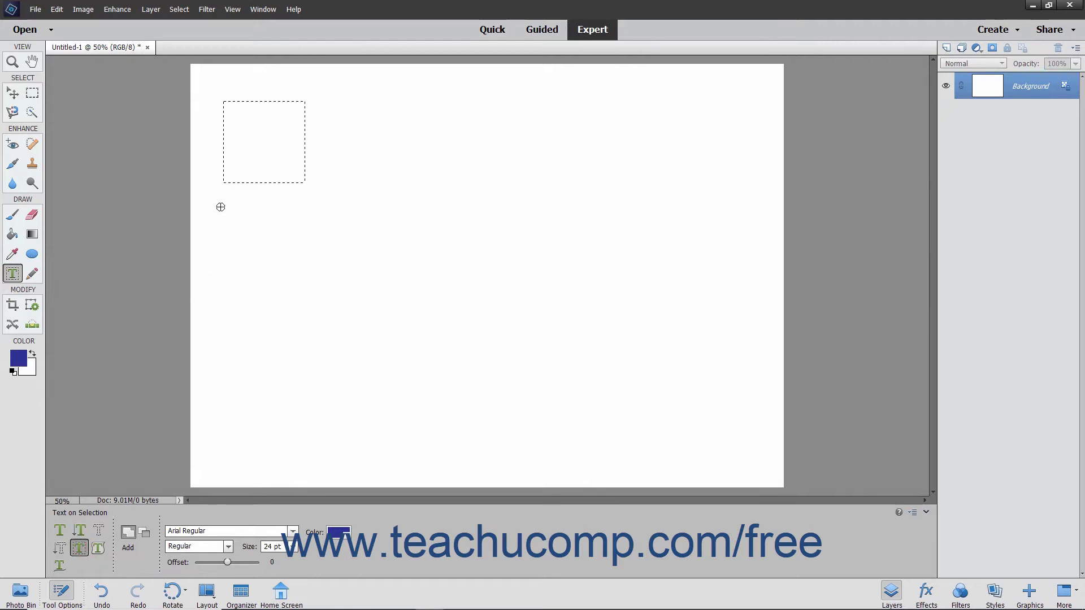
pyautogui.click(250, 131)
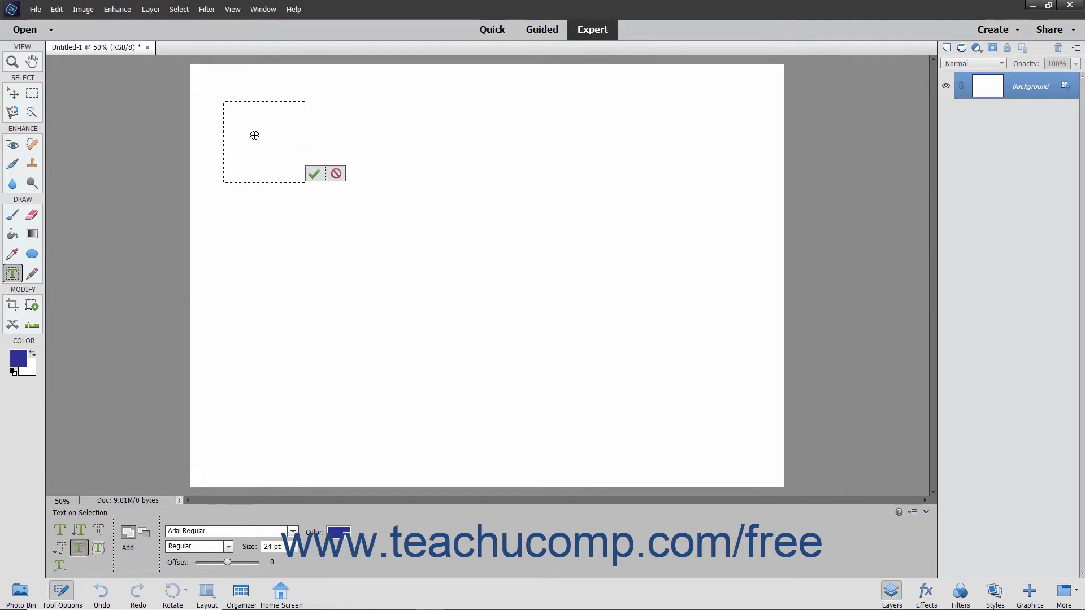
pyautogui.click(314, 174)
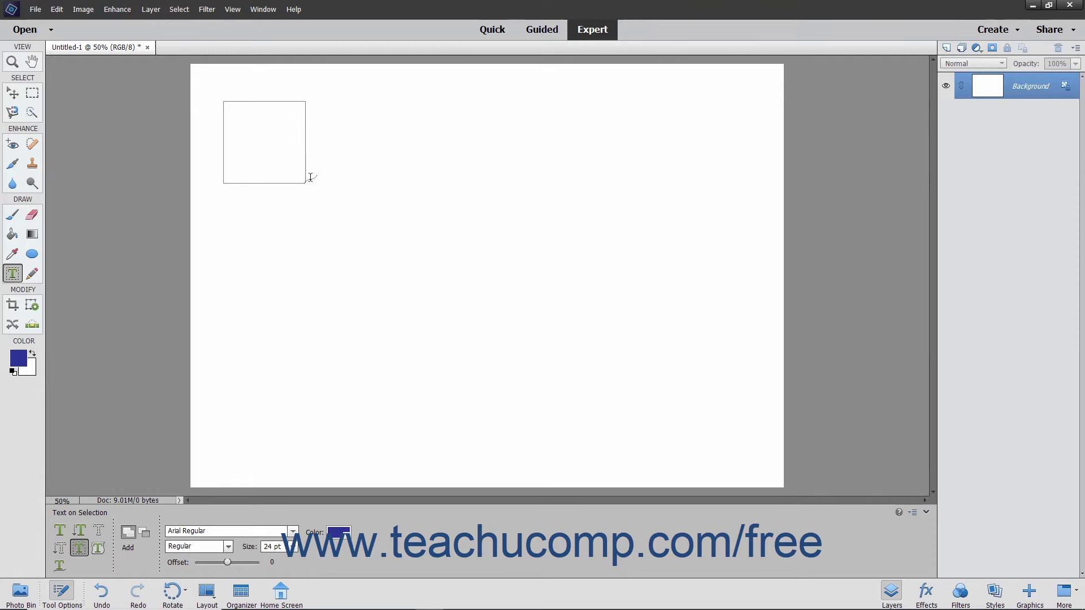
# Type 'This is square text.' along the square path's top edge and commit it.
pyautogui.click(238, 104)
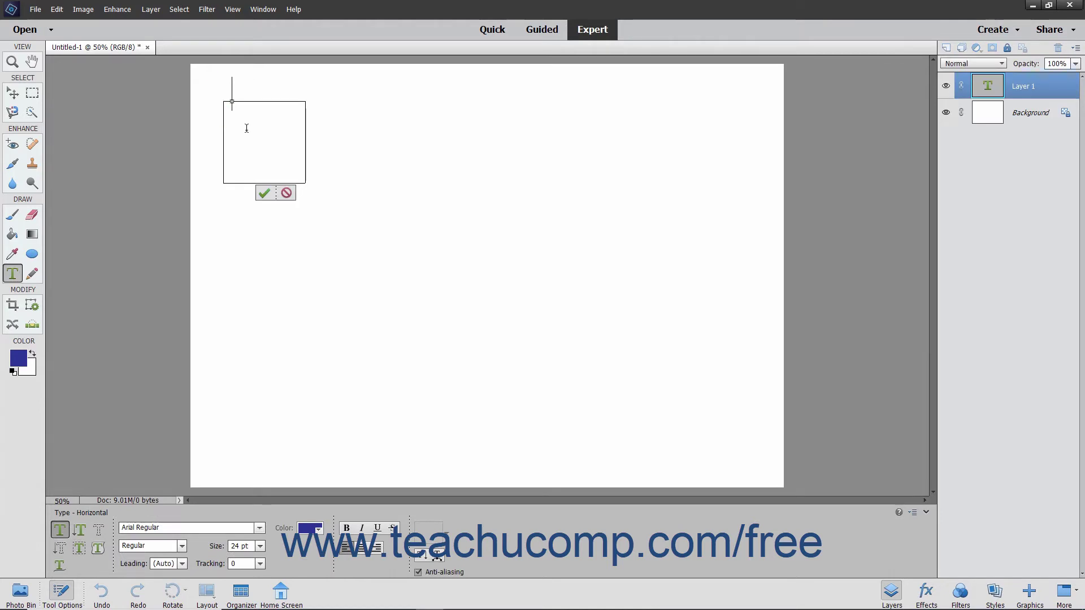
pyautogui.write('This is square text.')
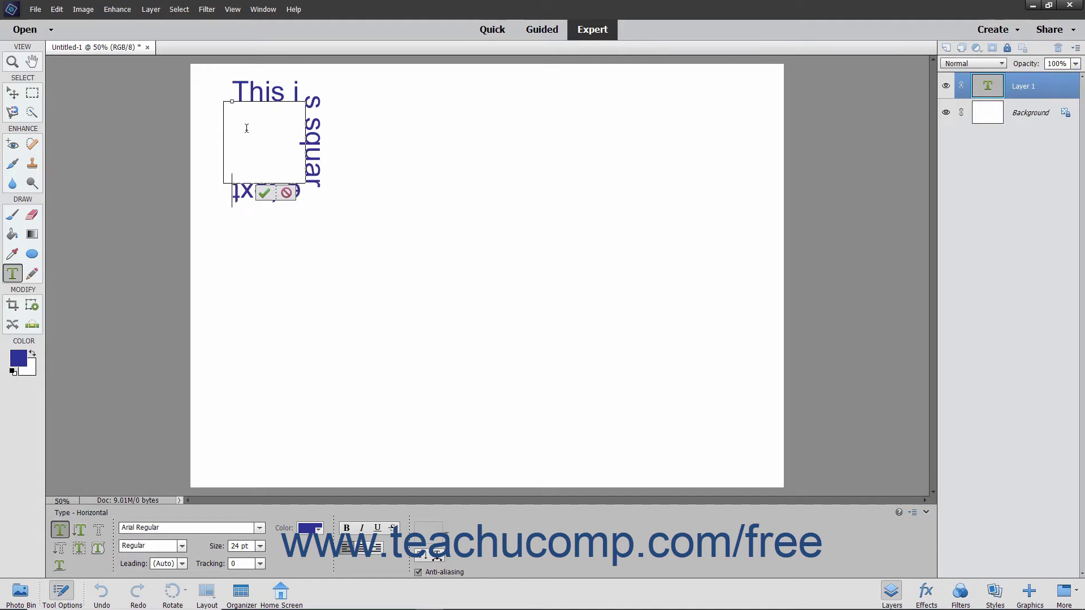
pyautogui.click(265, 194)
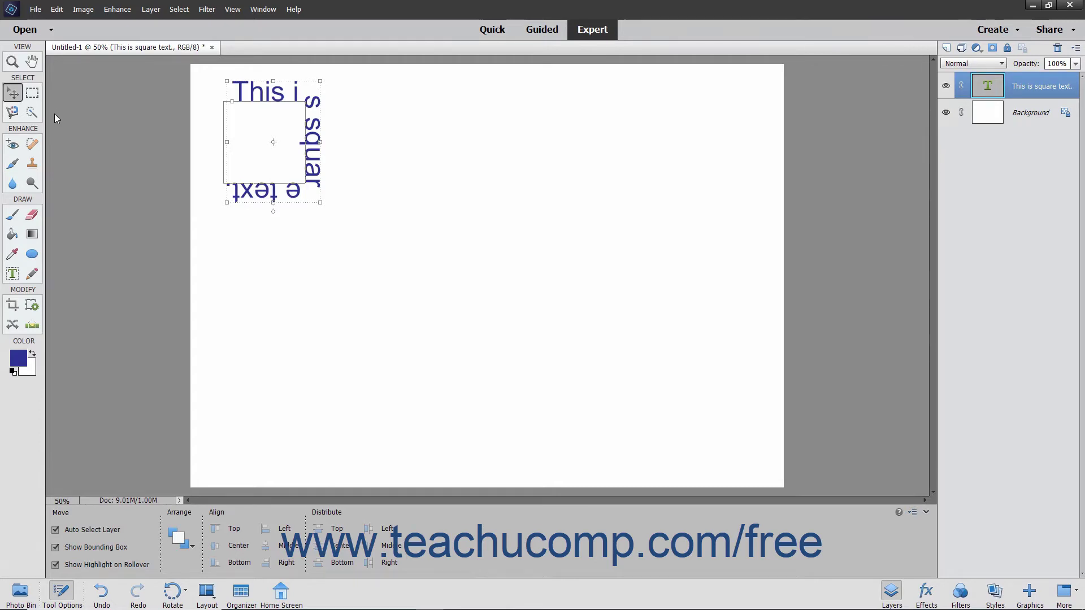
# Draw a filled blue circle with the Ellipse tool near the canvas's top centre.
pyautogui.click(28, 252)
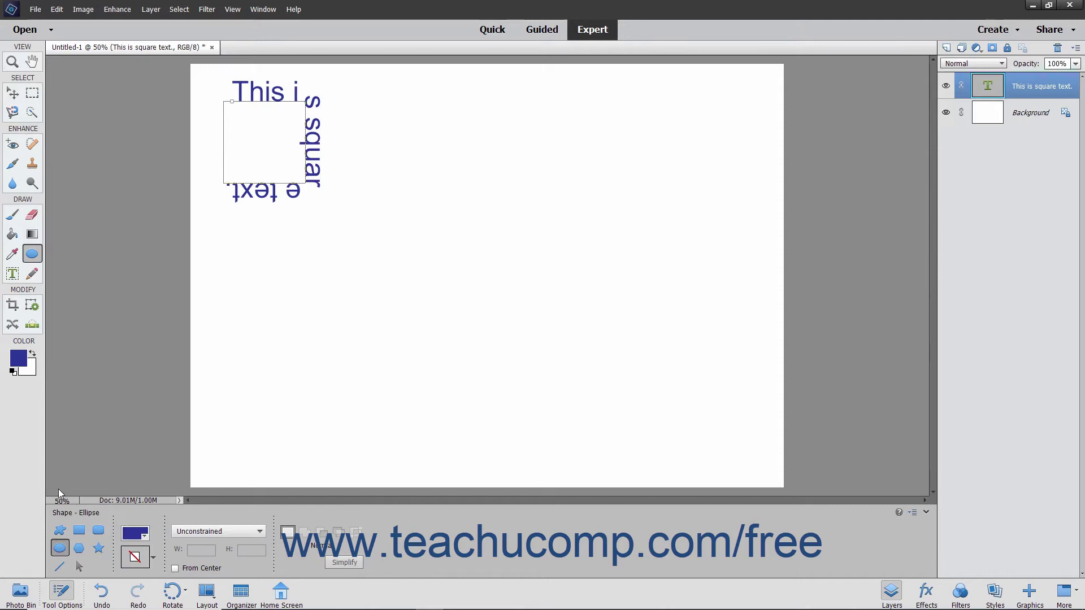
pyautogui.click(60, 550)
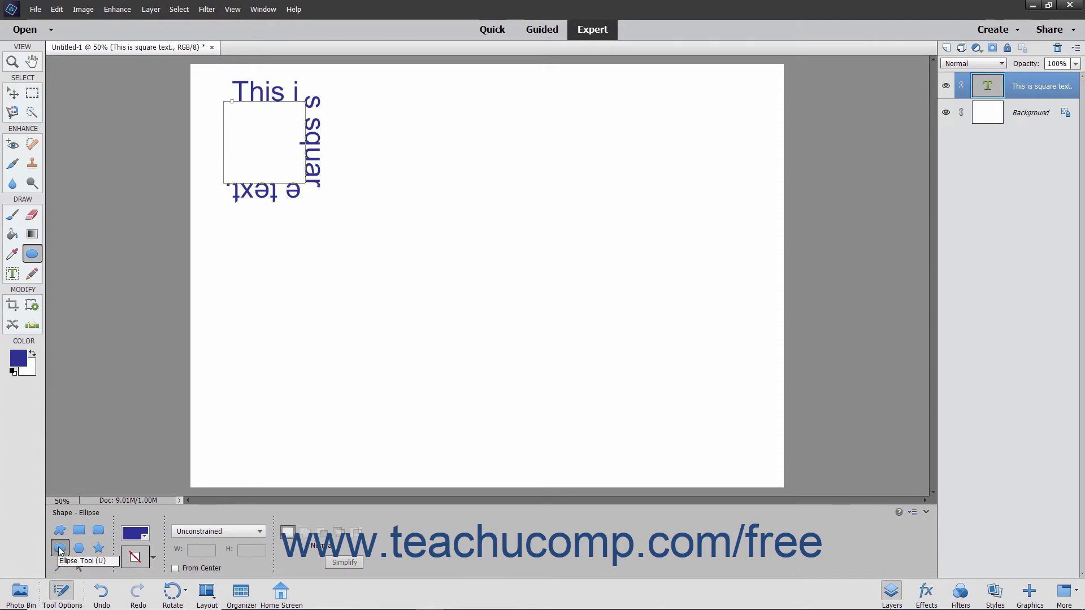
pyautogui.moveTo(447, 102); pyautogui.dragTo(609, 254)
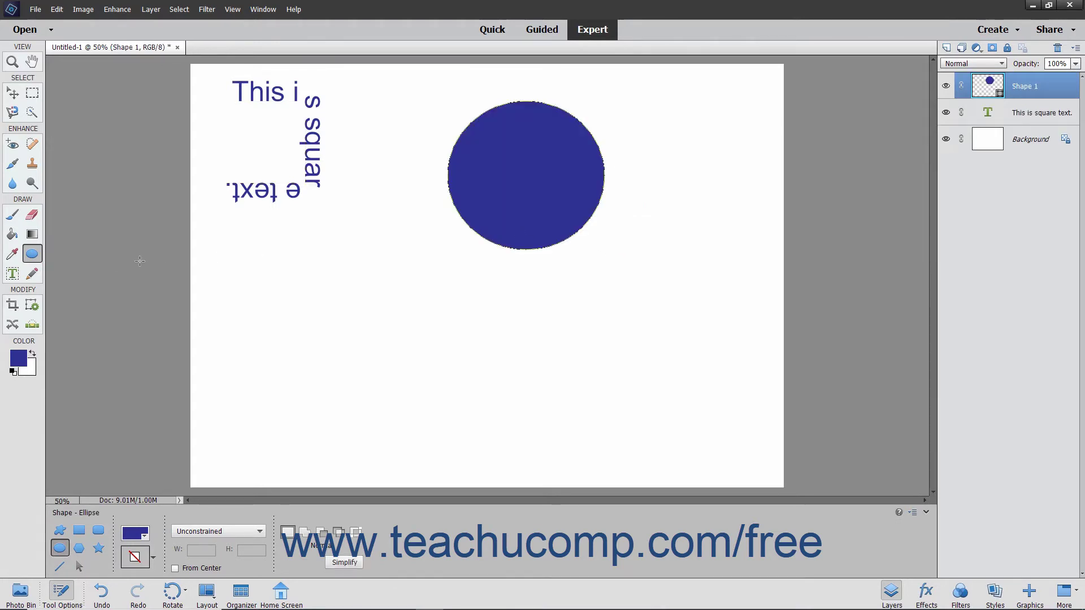
pyautogui.click(17, 275)
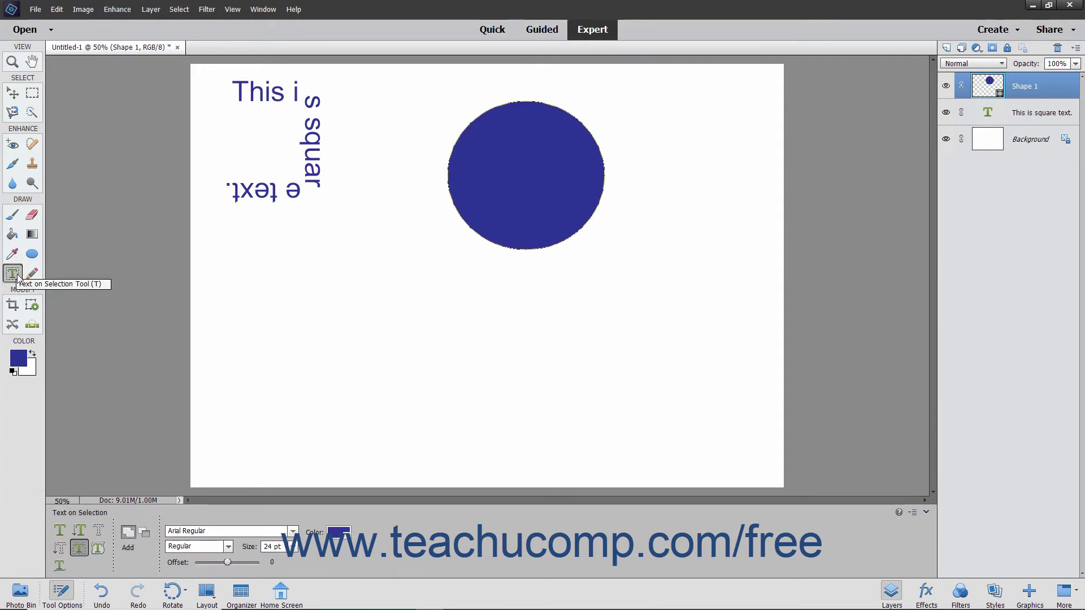
# Using Text on Shape on the Shape 1 layer, curve 'This is round text.' around the circle's top.
pyautogui.click(99, 548)
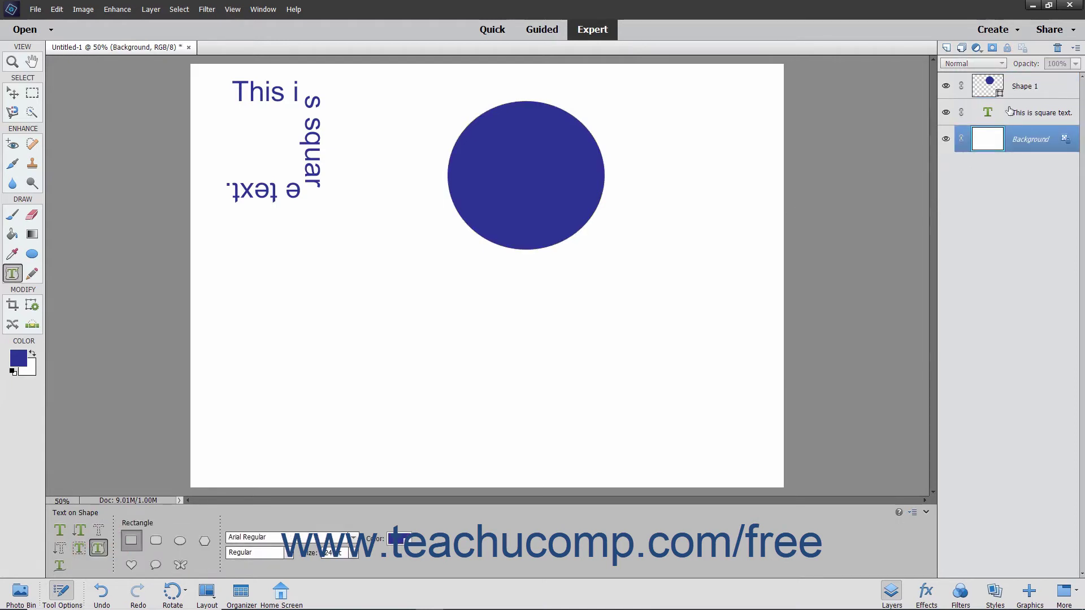
pyautogui.click(1045, 88)
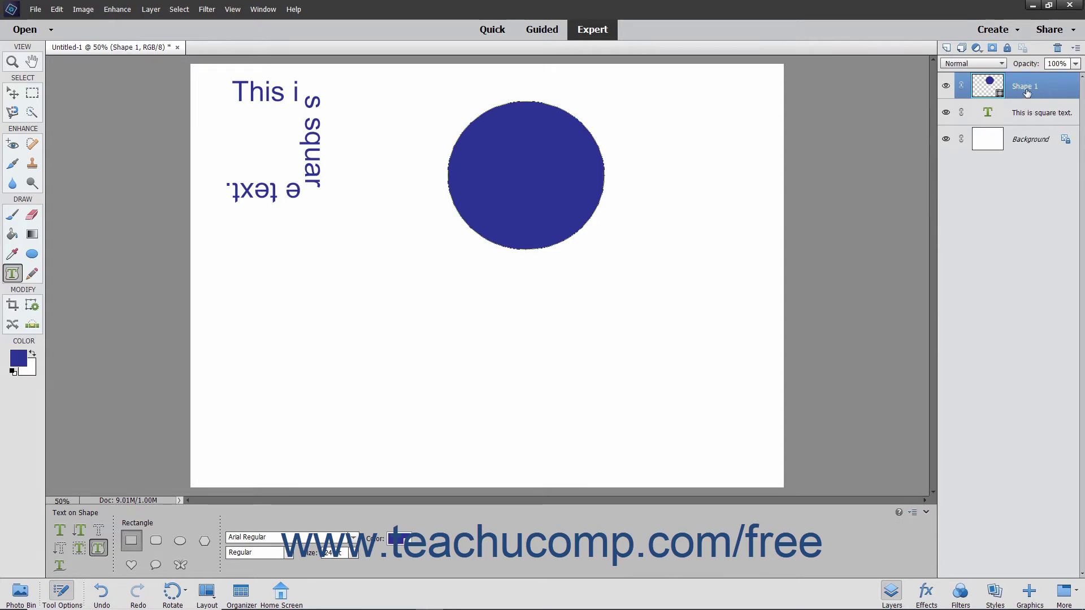
pyautogui.click(463, 137)
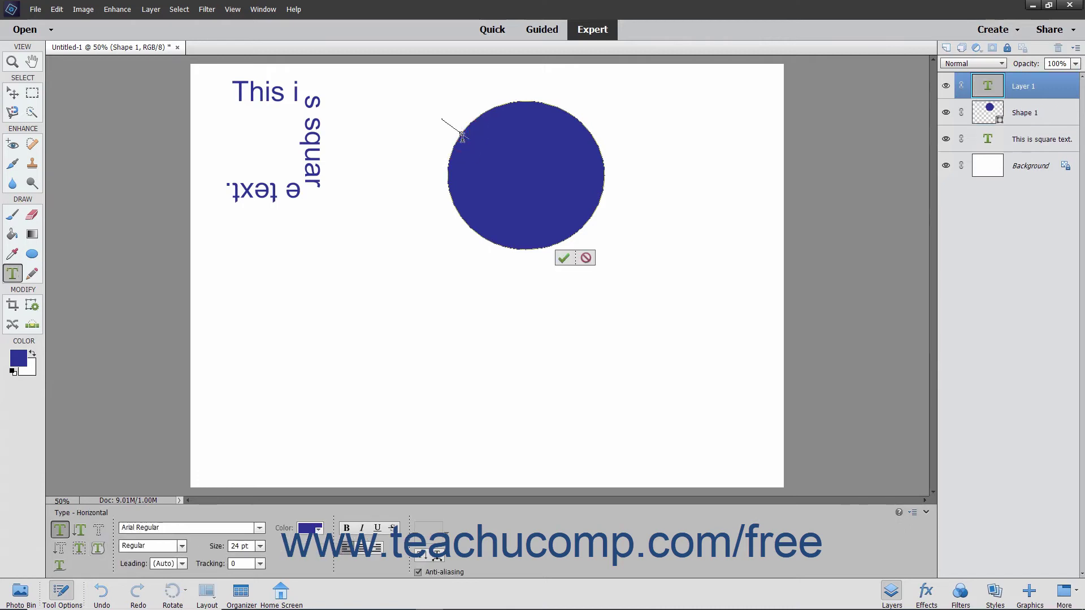
pyautogui.write('This is round text.')
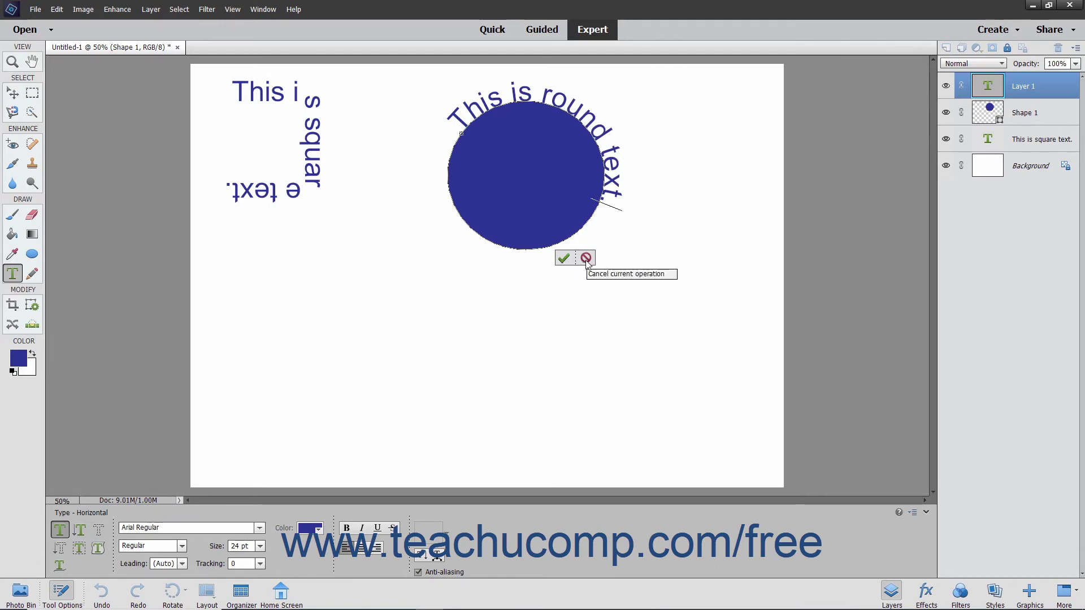
pyautogui.click(564, 258)
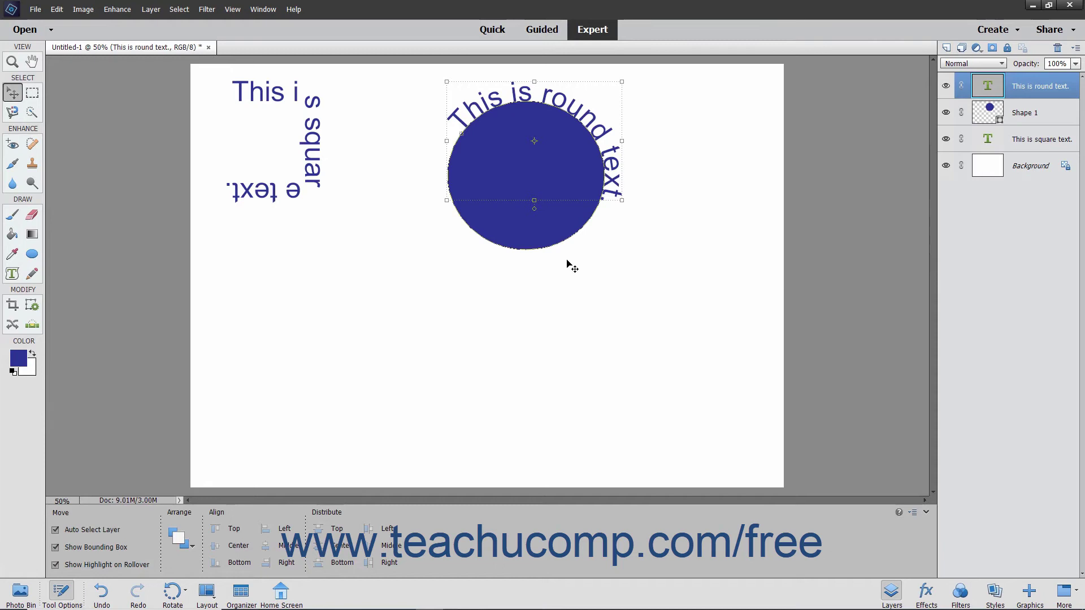
# Draw a heart-shaped text path at the canvas's upper right with Text on Shape.
pyautogui.click(12, 274)
pyautogui.click(98, 547)
pyautogui.click(130, 564)
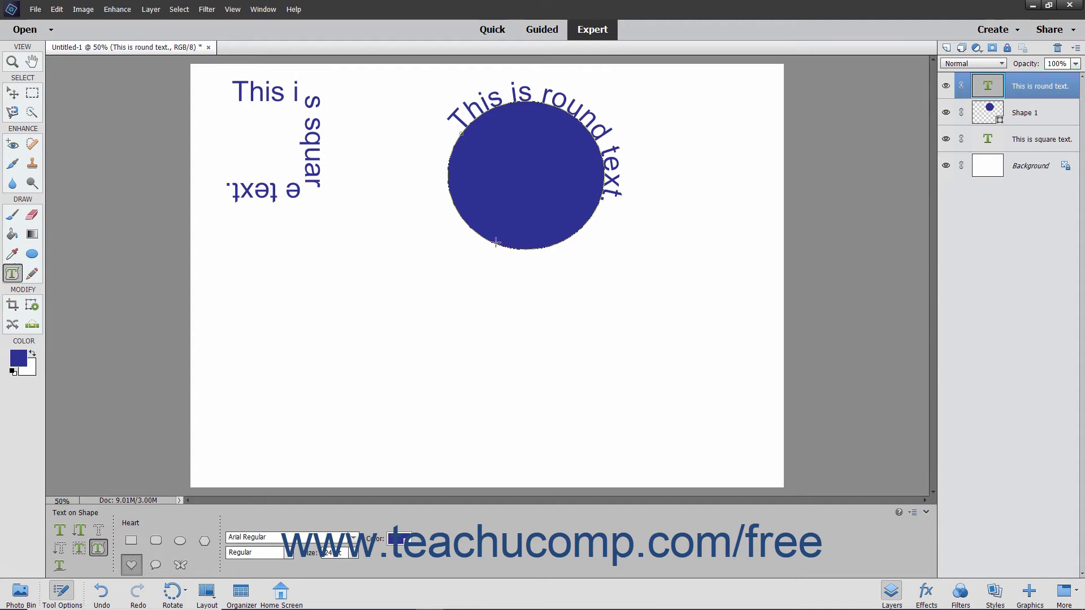
pyautogui.moveTo(682, 129); pyautogui.dragTo(778, 236)
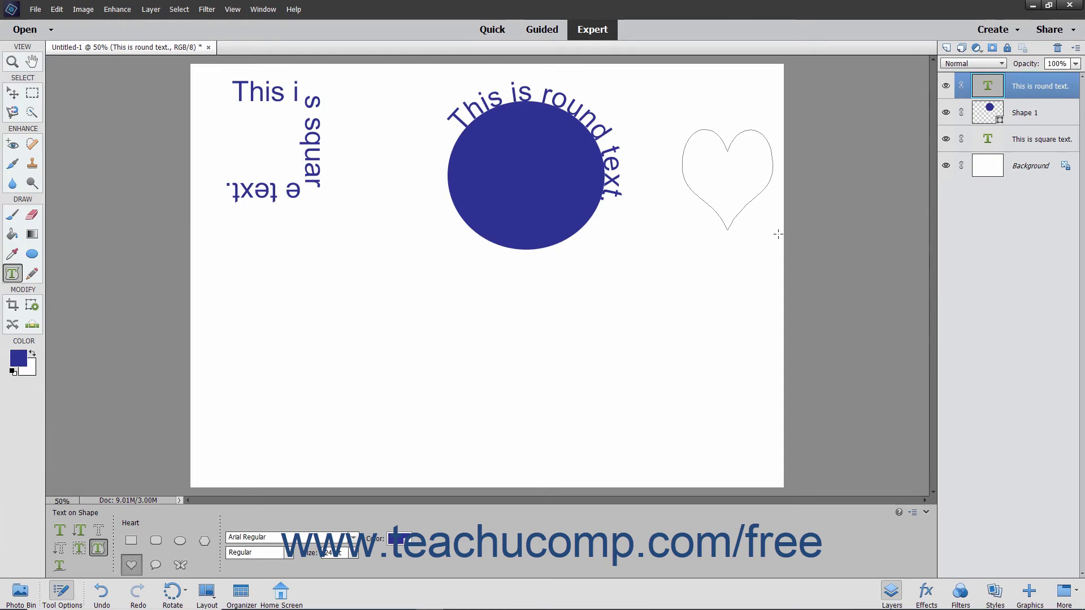
# Type 'This is a heart.' along the heart's edge and commit it.
pyautogui.click(687, 141)
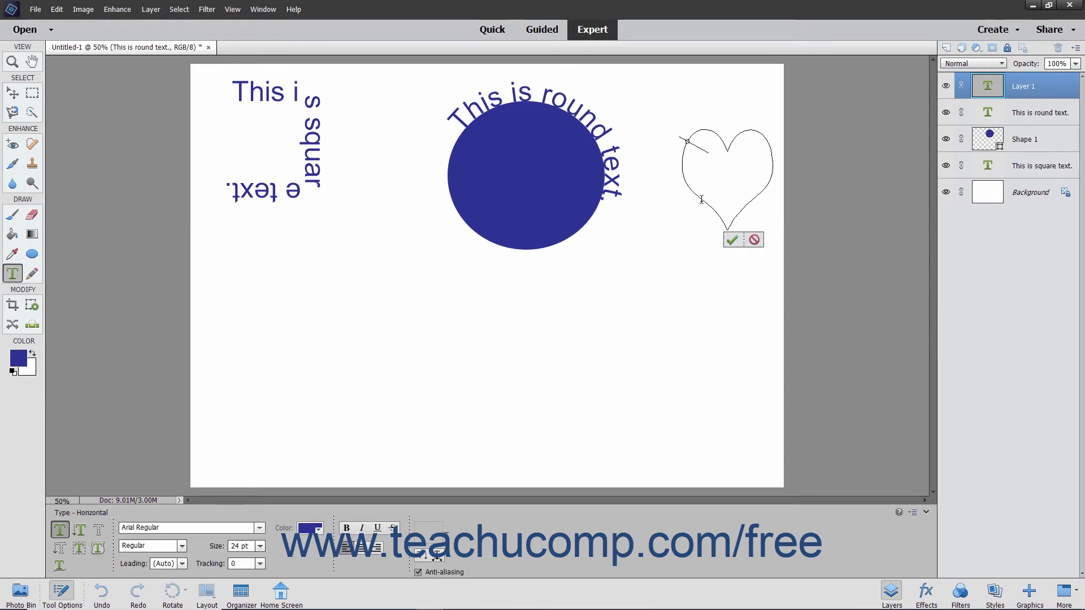
pyautogui.write('This is a')
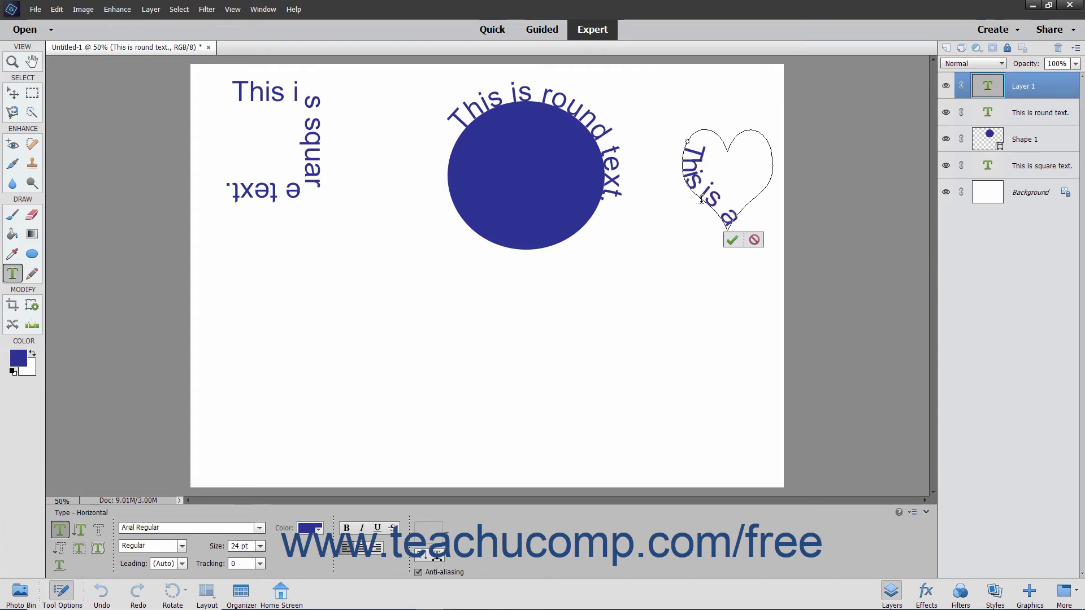
pyautogui.write(' heart.')
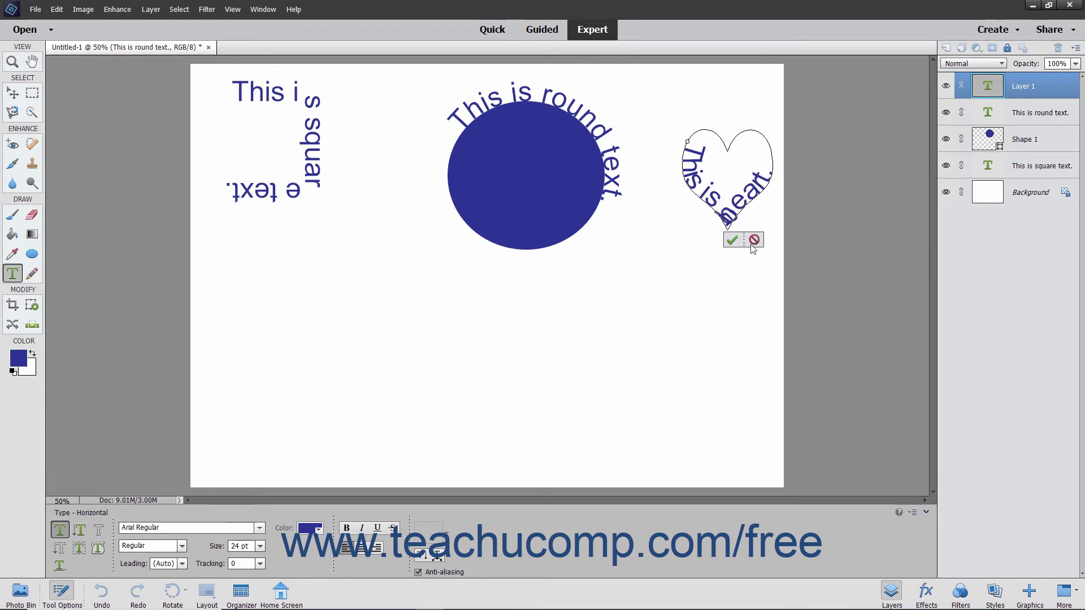
pyautogui.click(732, 240)
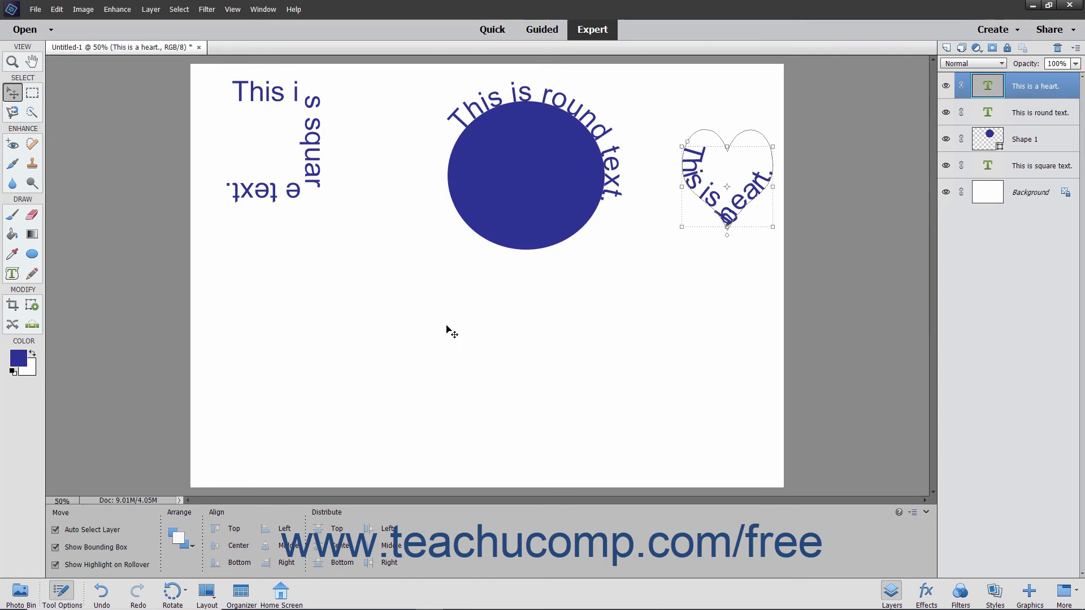
pyautogui.click(13, 273)
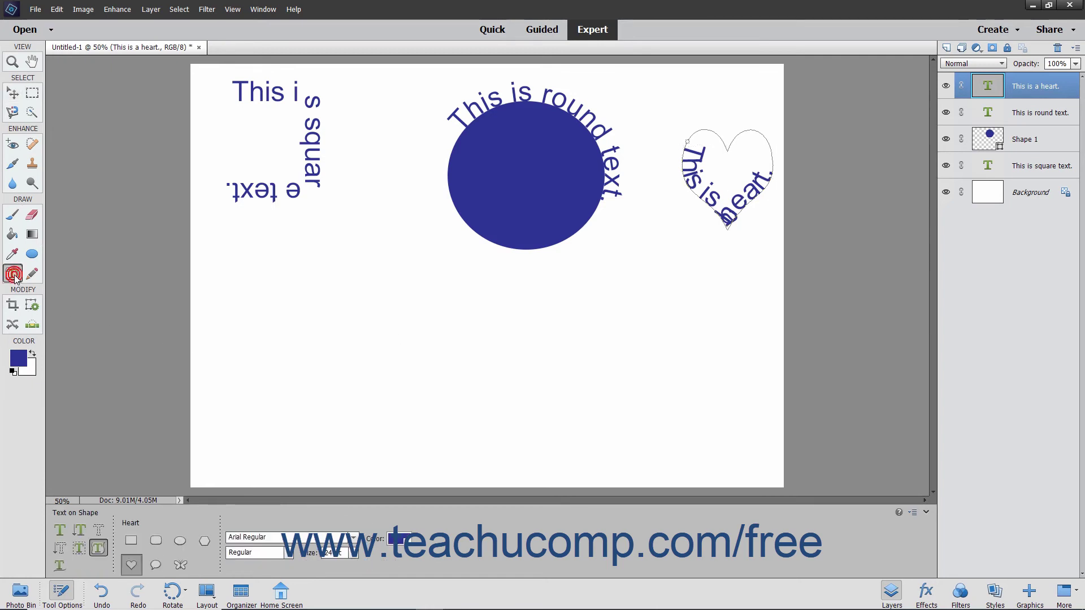
# Draw and confirm a freehand wavy path across the lower canvas with Text on Custom Path.
pyautogui.click(60, 566)
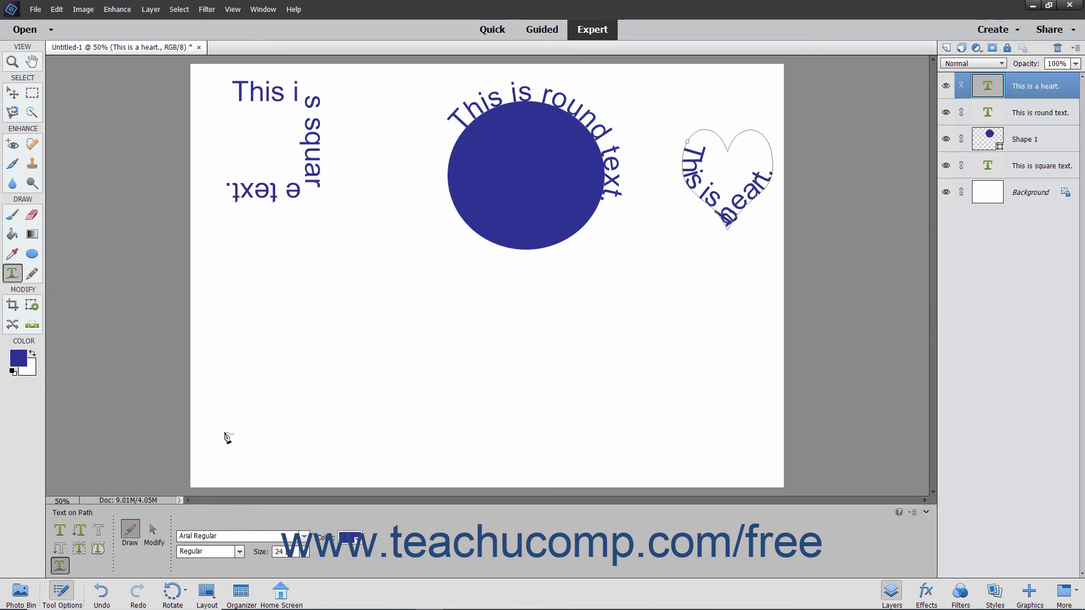
pyautogui.moveTo(225, 431)
pyautogui.mouseDown()
pyautogui.moveTo(332, 367)
pyautogui.moveTo(472, 404)
pyautogui.moveTo(643, 387)
pyautogui.mouseUp()
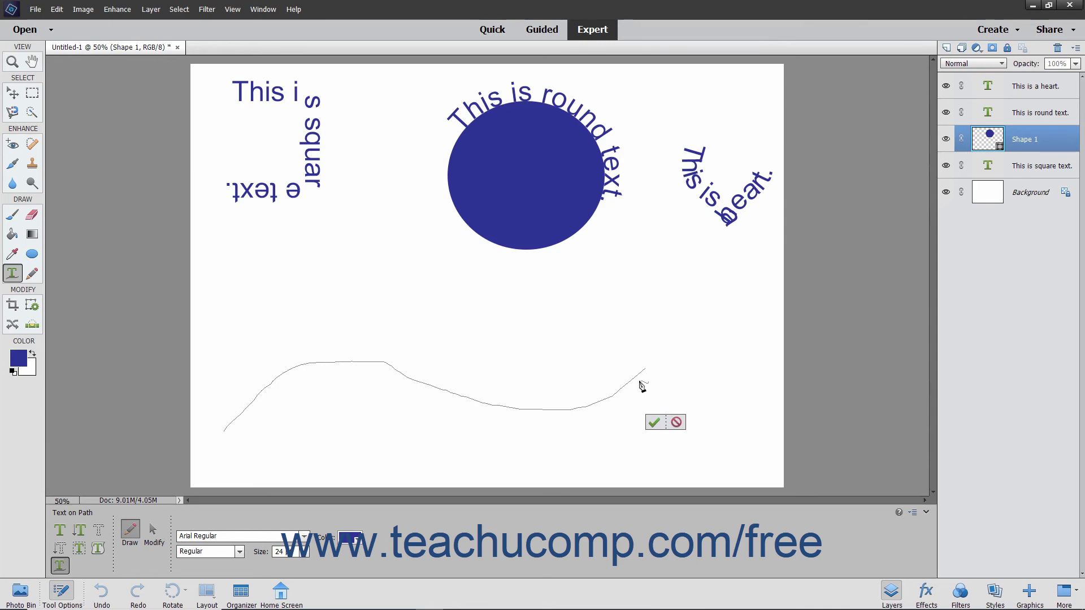
pyautogui.click(653, 422)
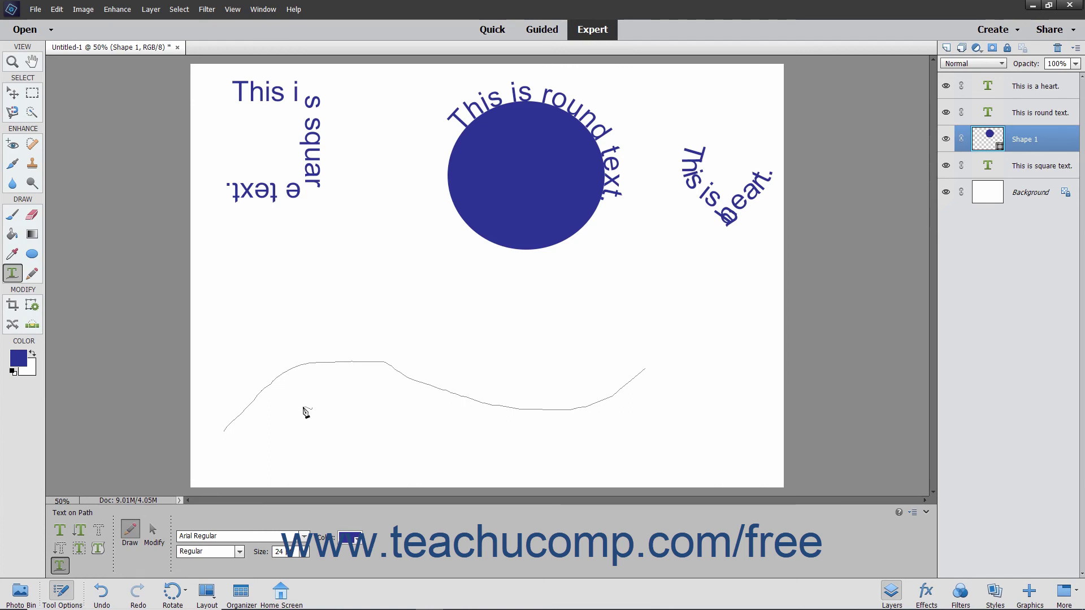
# Type 'This is roller-coaster text I made.' starting at the wavy path's beginning.
pyautogui.click(238, 422)
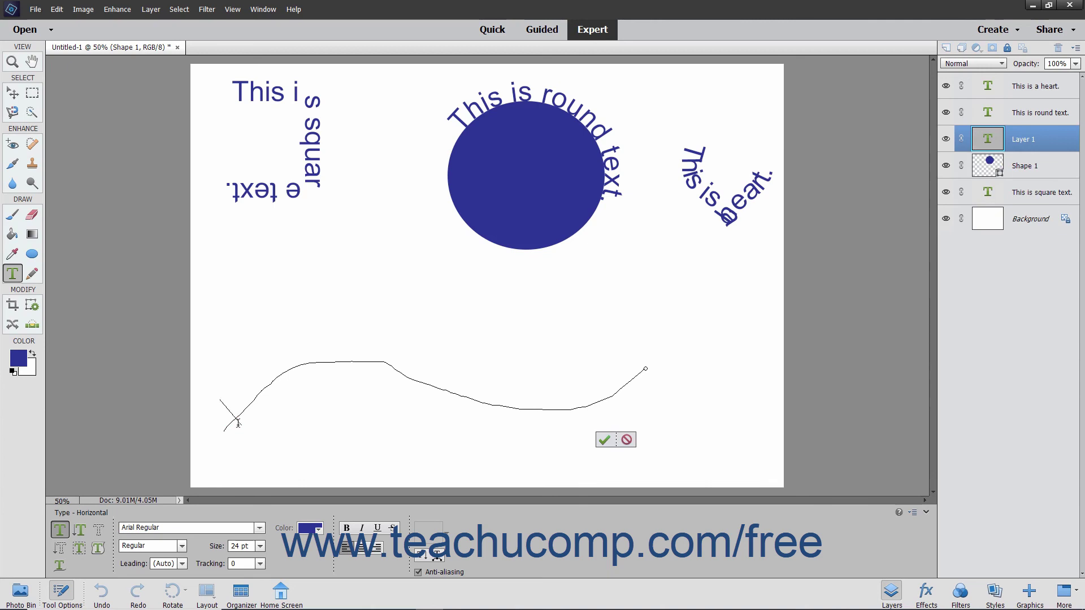
pyautogui.write('This is roll')
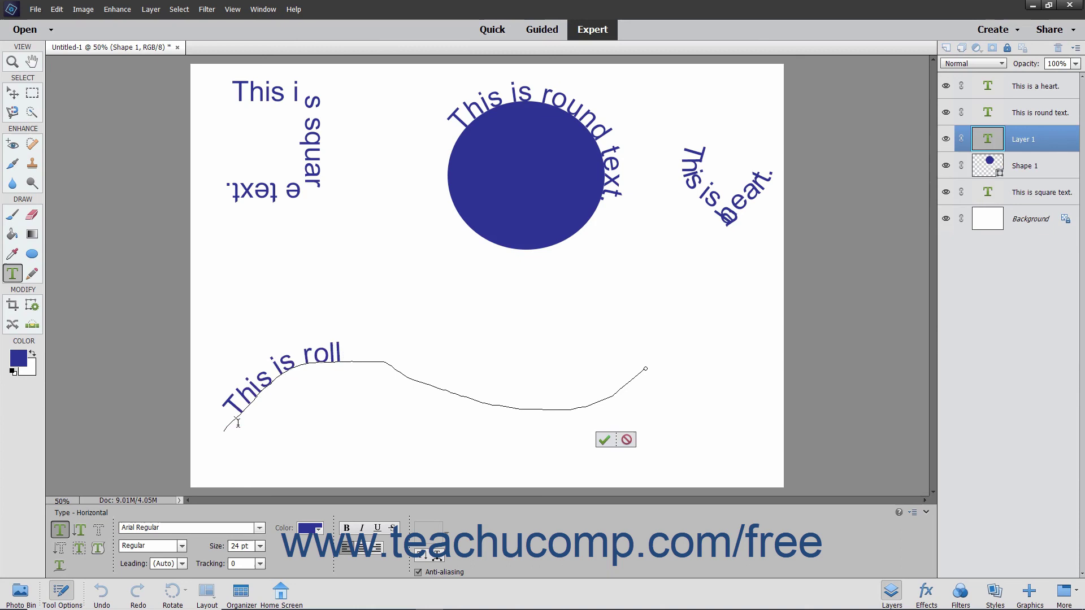
pyautogui.write('er-coaster tex')
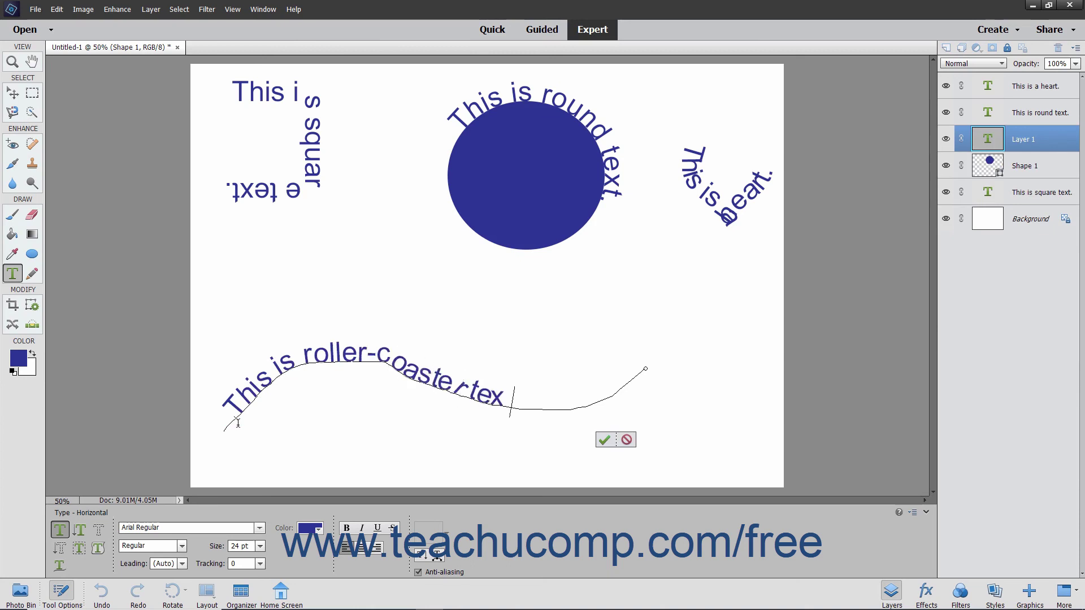
pyautogui.write('t I made.')
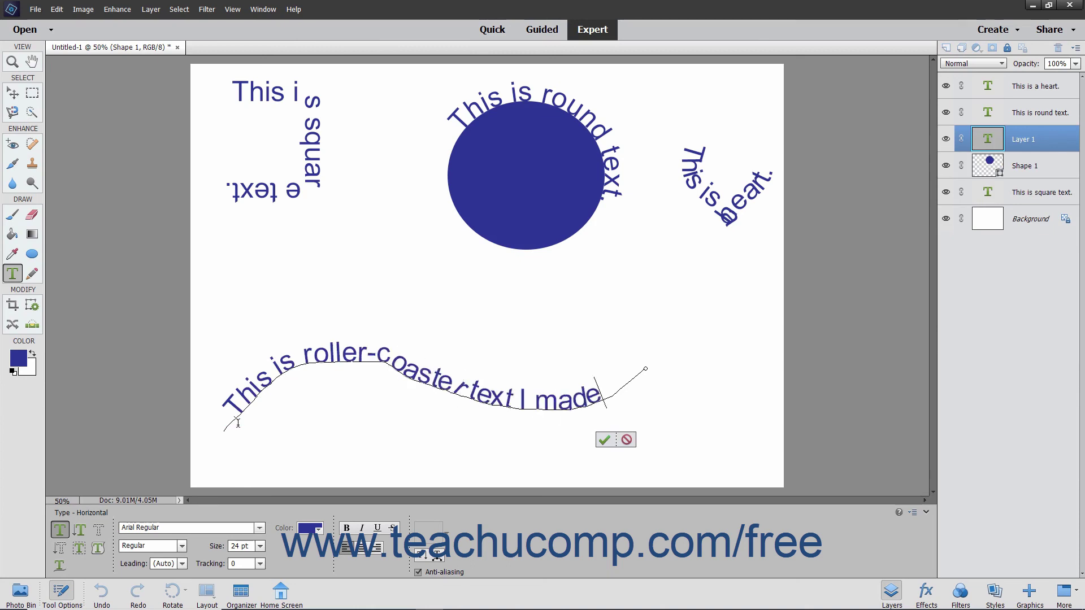